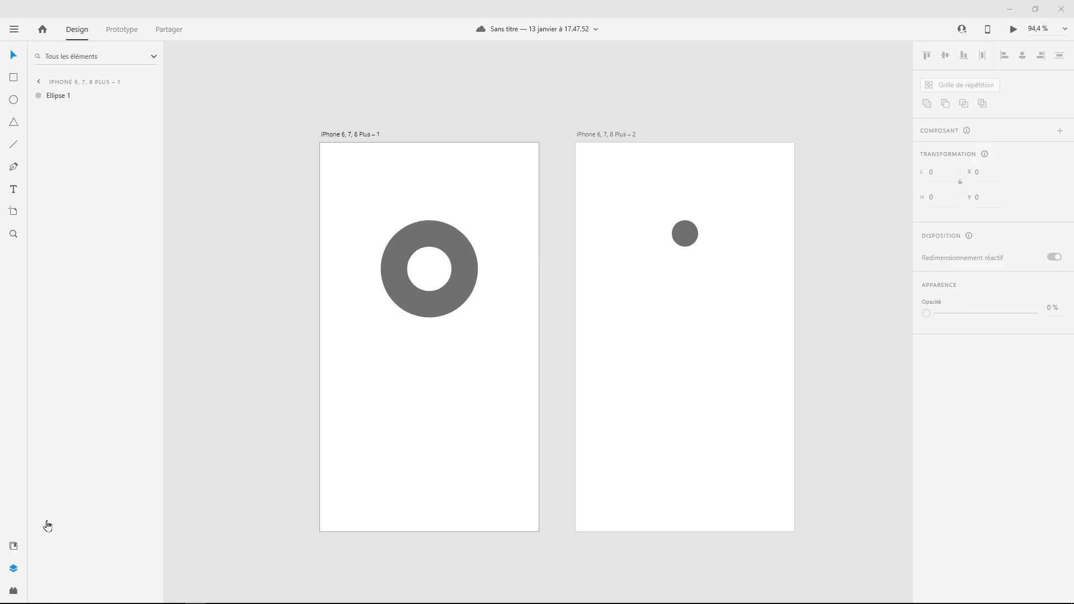
Preview the auto-animated transition of the ring on the first artboard, and close the preview.
click(454, 306)
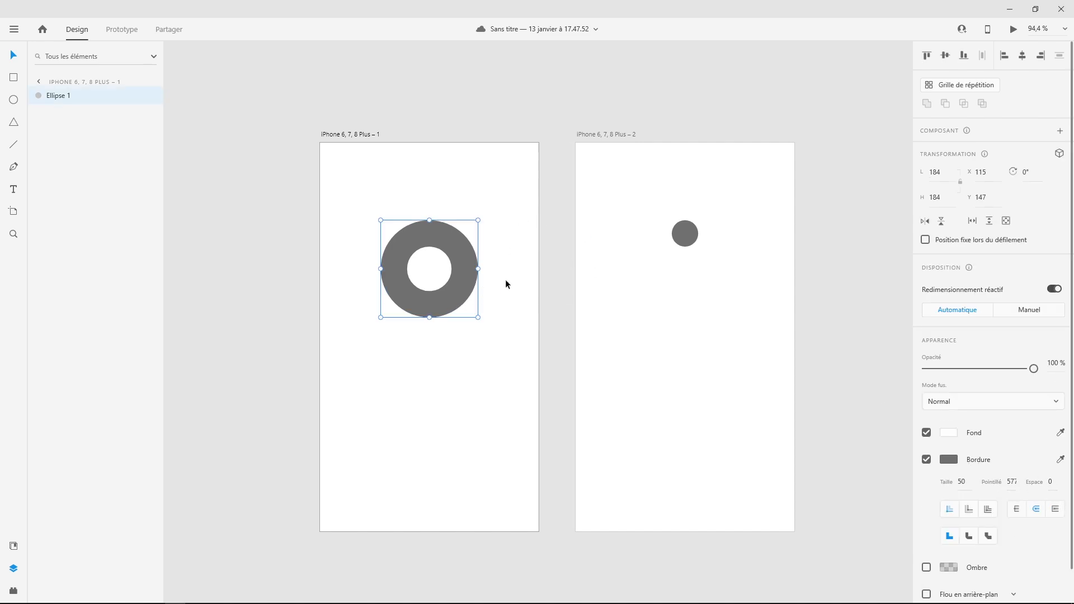
click(1012, 28)
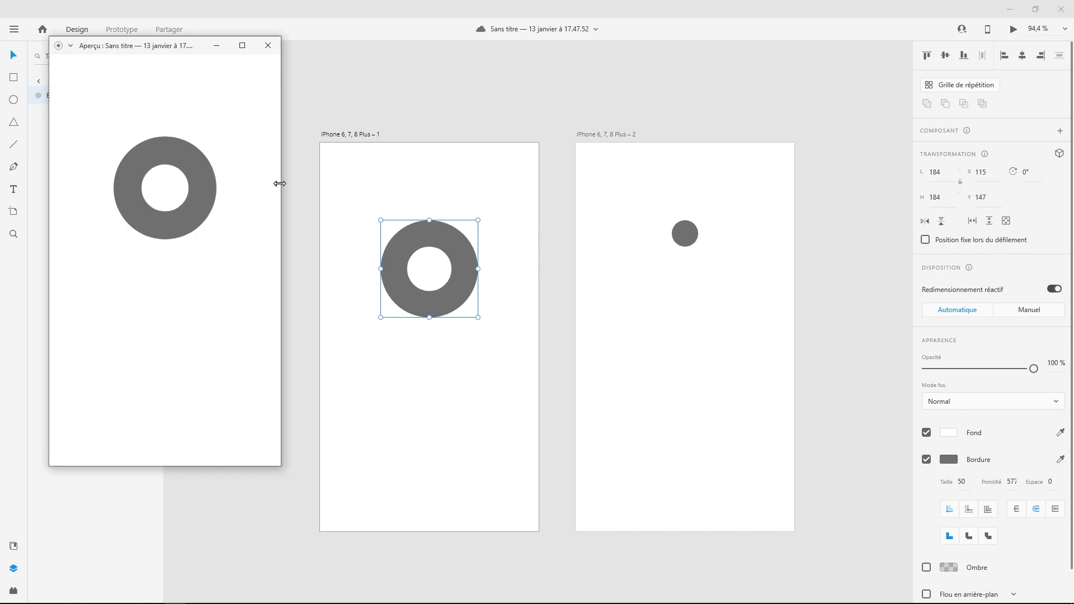
click(204, 172)
click(267, 45)
click(361, 289)
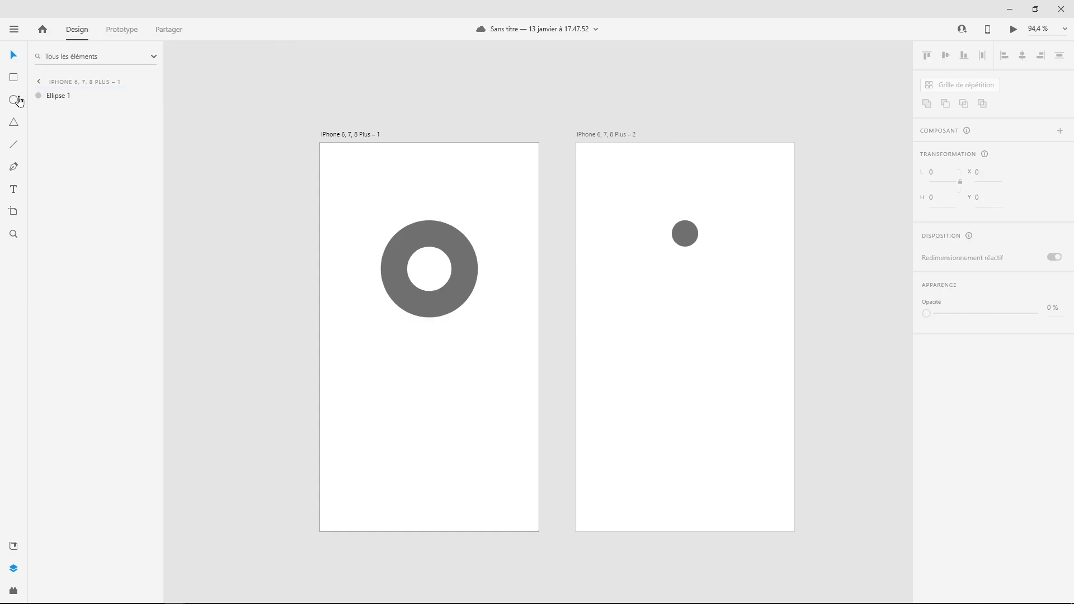
Draw a circle about 198 px wide below the ring on the first artboard, with a border size of 42 and rounded caps.
drag(417, 389, 467, 442)
click(967, 481)
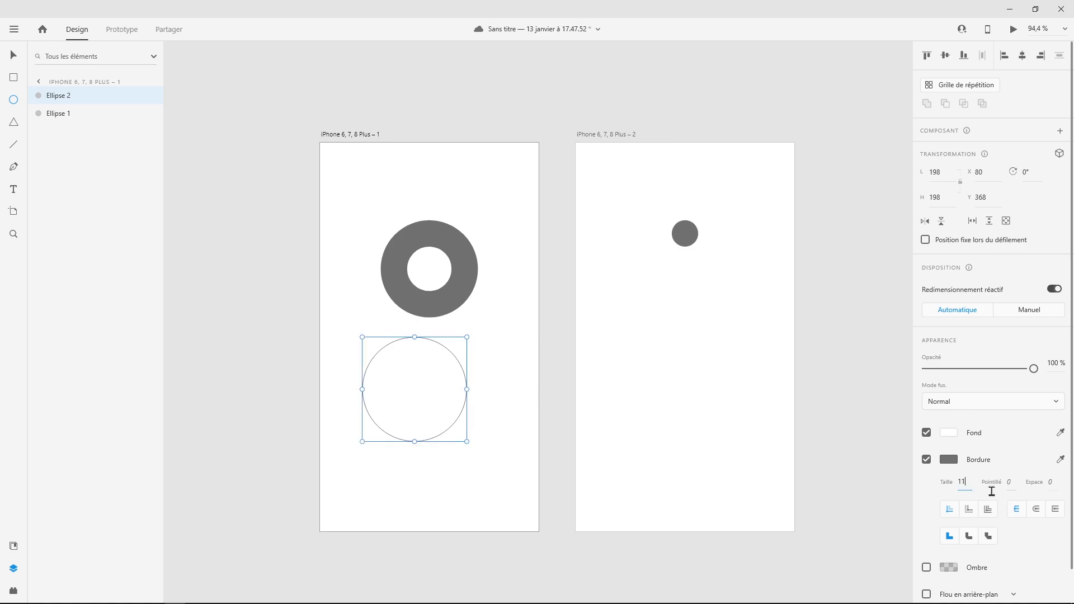
key(Up)
key(Up)
key(Up)
key(Up)
key(Up)
key(Up)
key(Up)
key(Up)
key(Up)
key(Up)
key(Up)
key(Up)
key(Up)
key(Up)
key(Up)
key(Up)
key(Up)
key(Up)
key(Up)
key(Up)
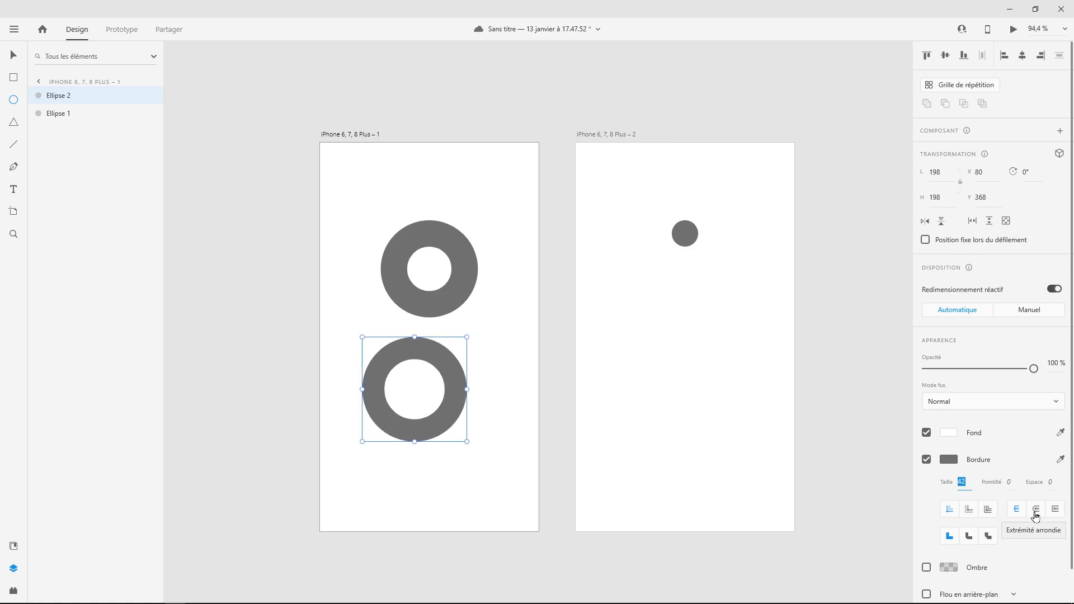
click(1035, 512)
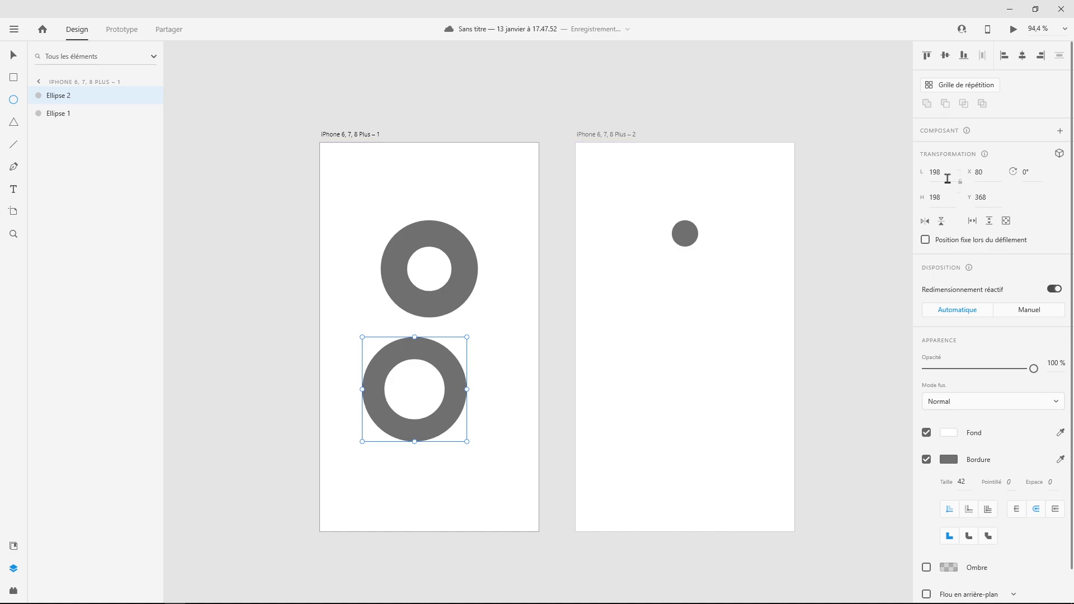
Set the lower circle's border dash to its circumference, 621,72, and the gap to 0.
click(1012, 481)
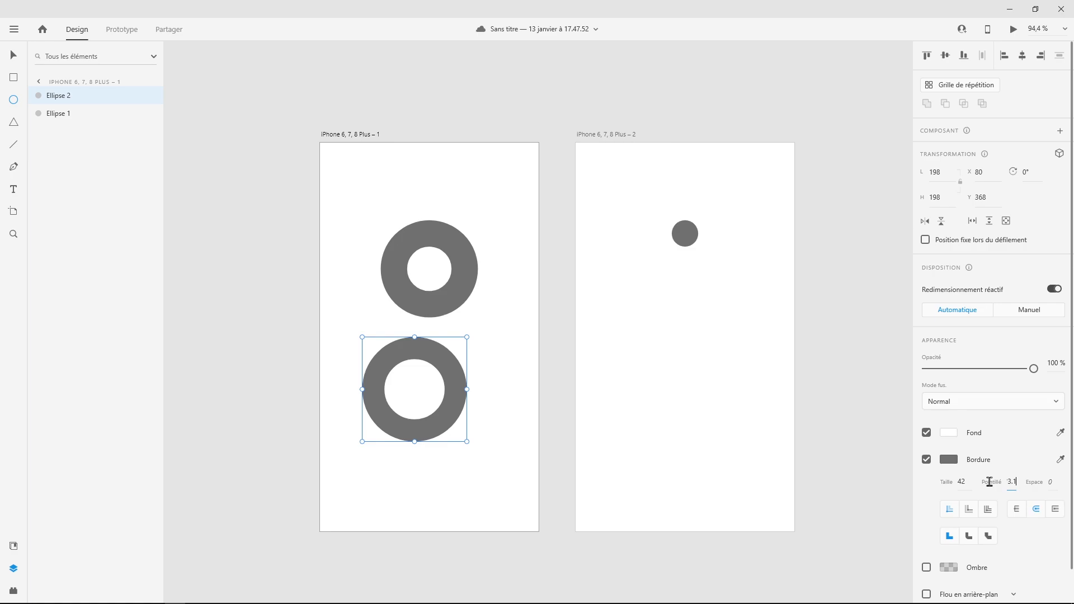
key(Return)
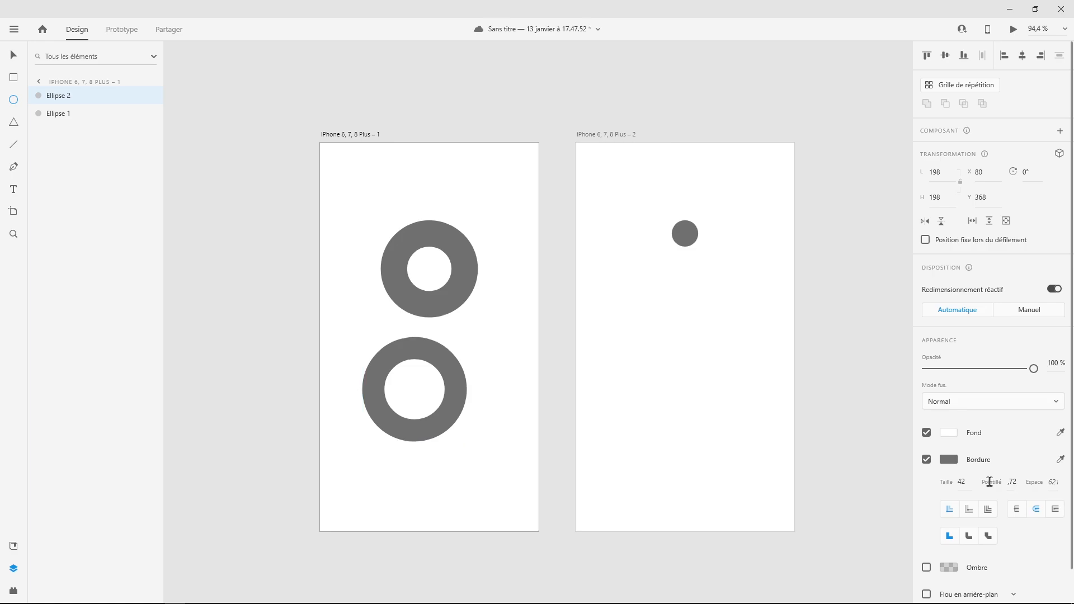
click(1052, 482)
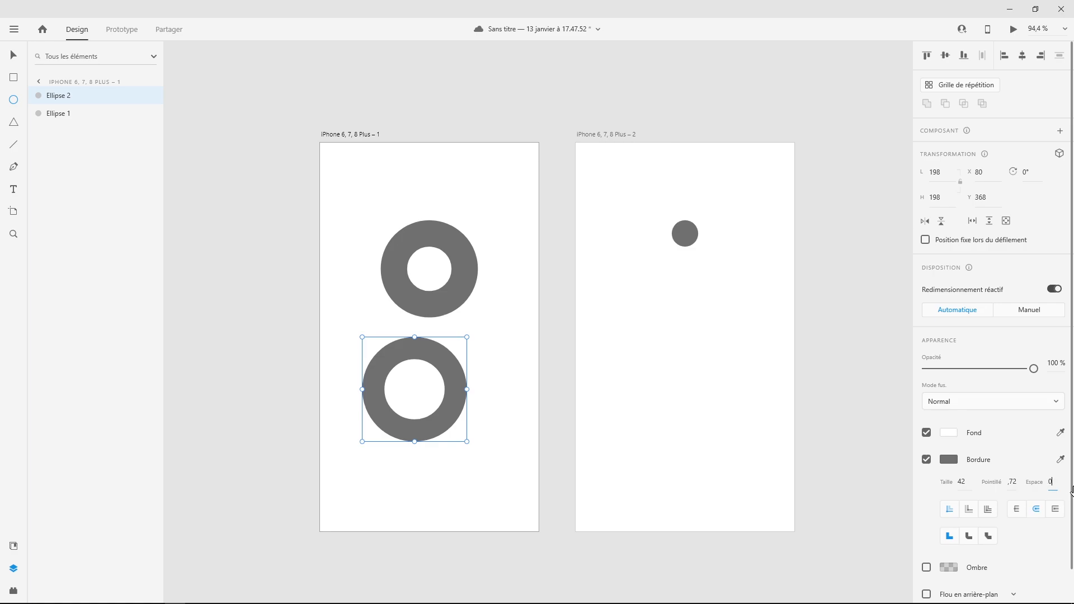
key(Return)
Copy the lower ring to the same position on the second artboard.
click(13, 55)
click(655, 382)
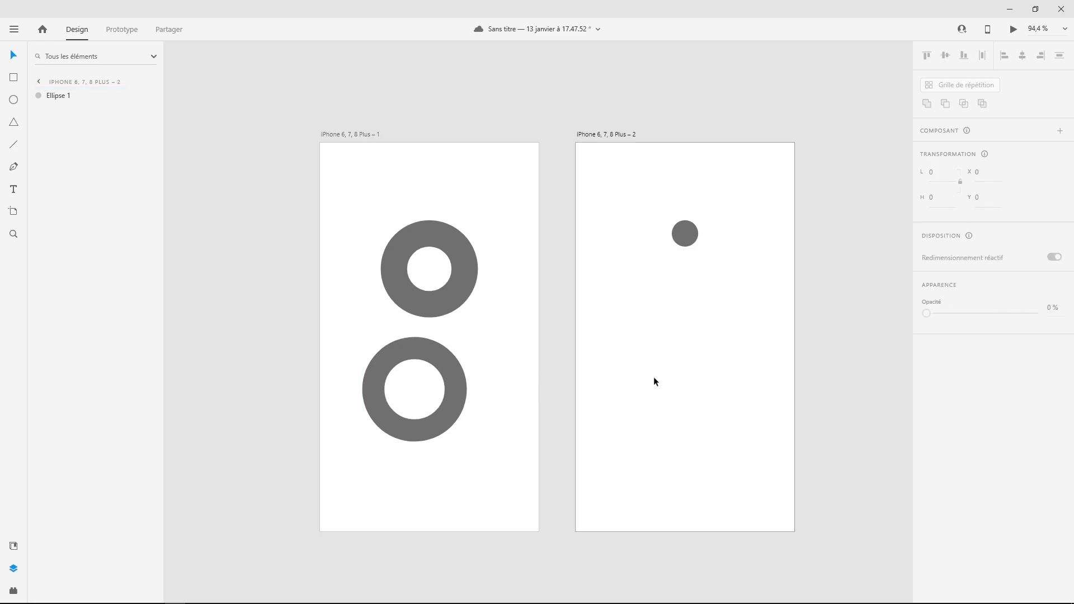
key(ctrl+v)
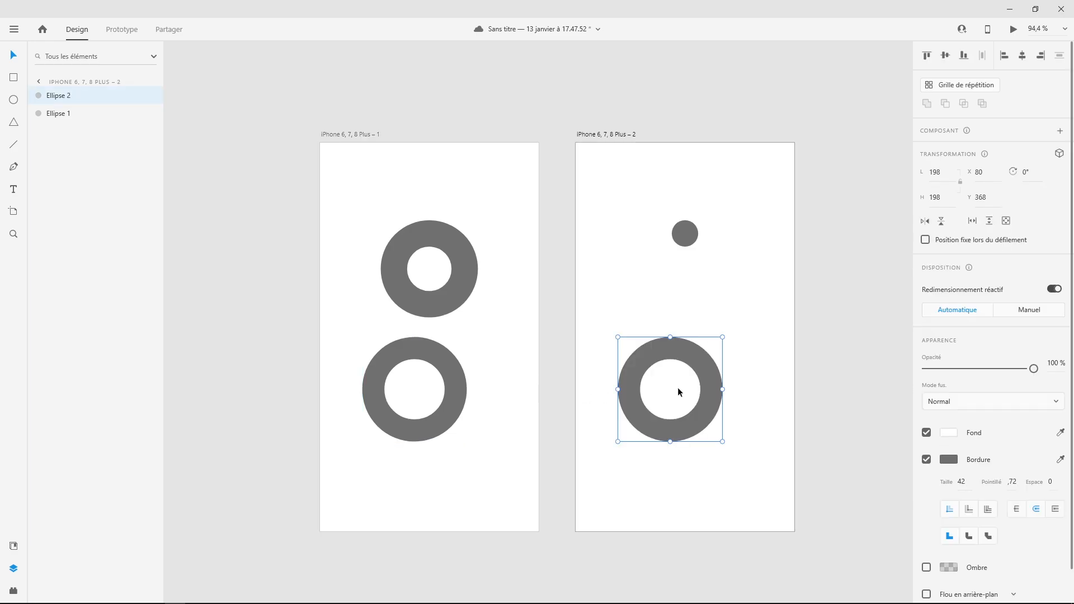
click(435, 369)
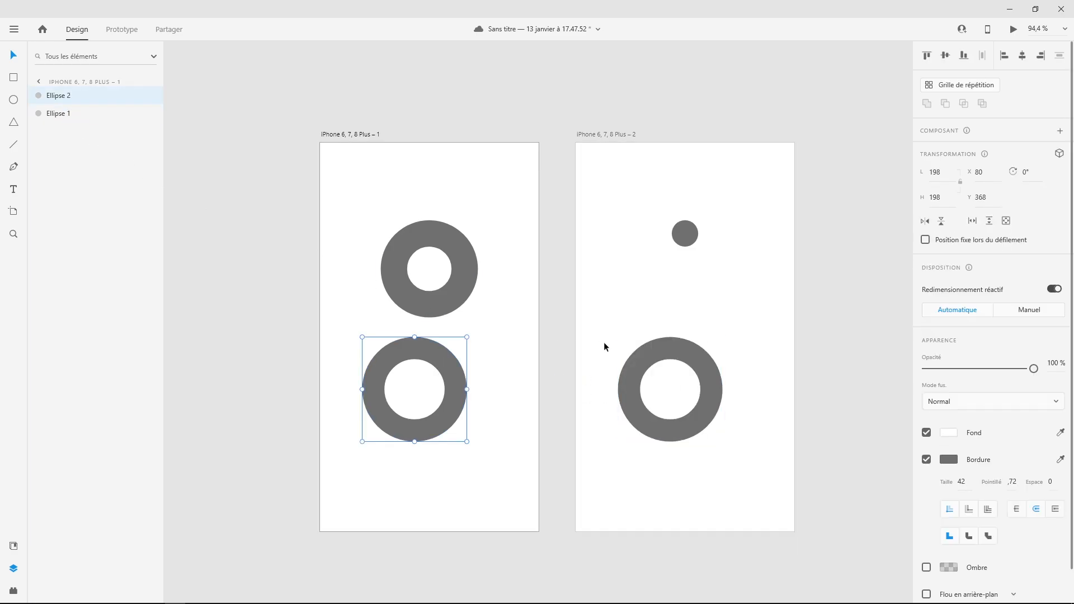
click(640, 367)
click(445, 355)
For the copied ring on the second artboard, copy the dash value into the gap and set the dash to 0.
click(662, 366)
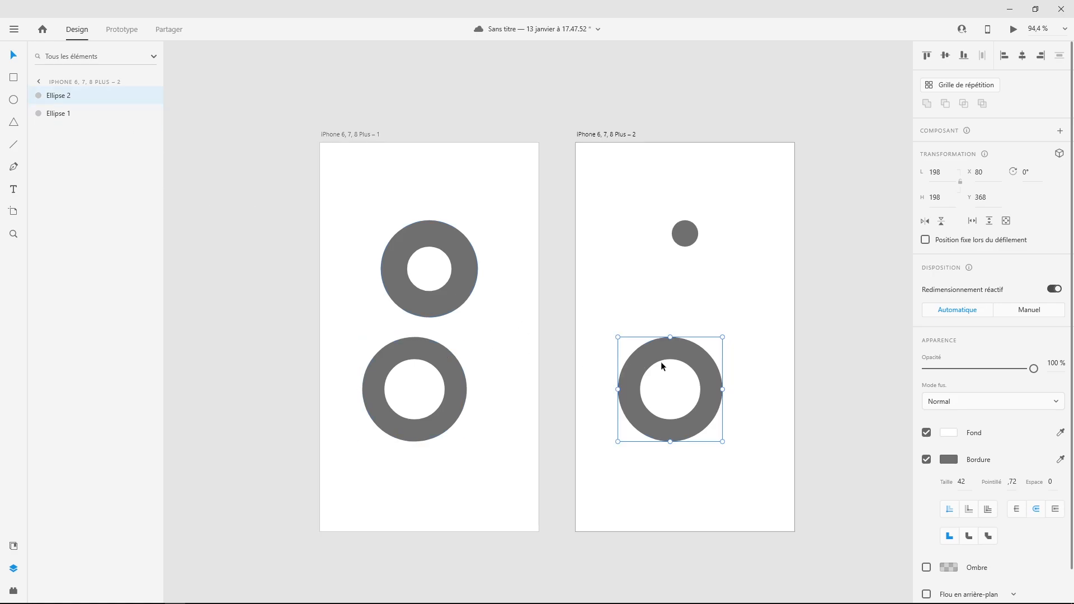
click(1012, 482)
right_click(1009, 483)
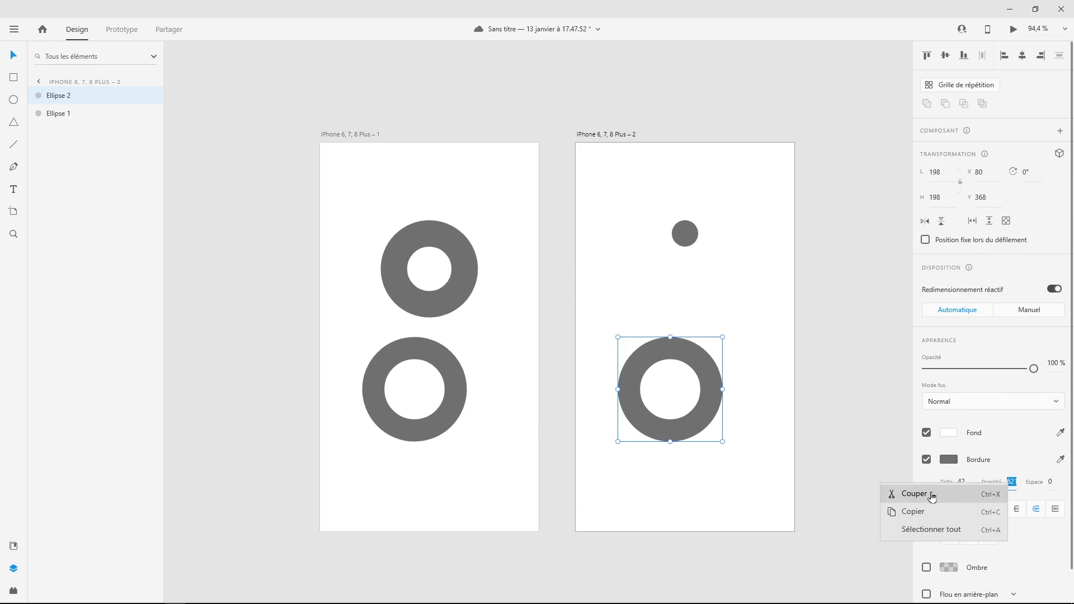
click(924, 512)
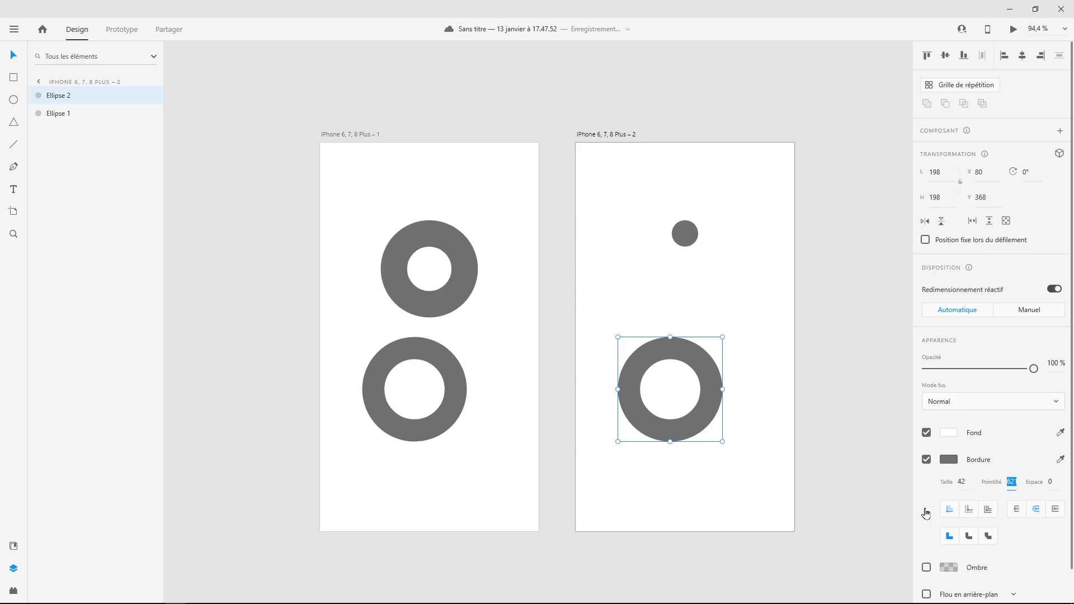
click(1050, 483)
right_click(1052, 485)
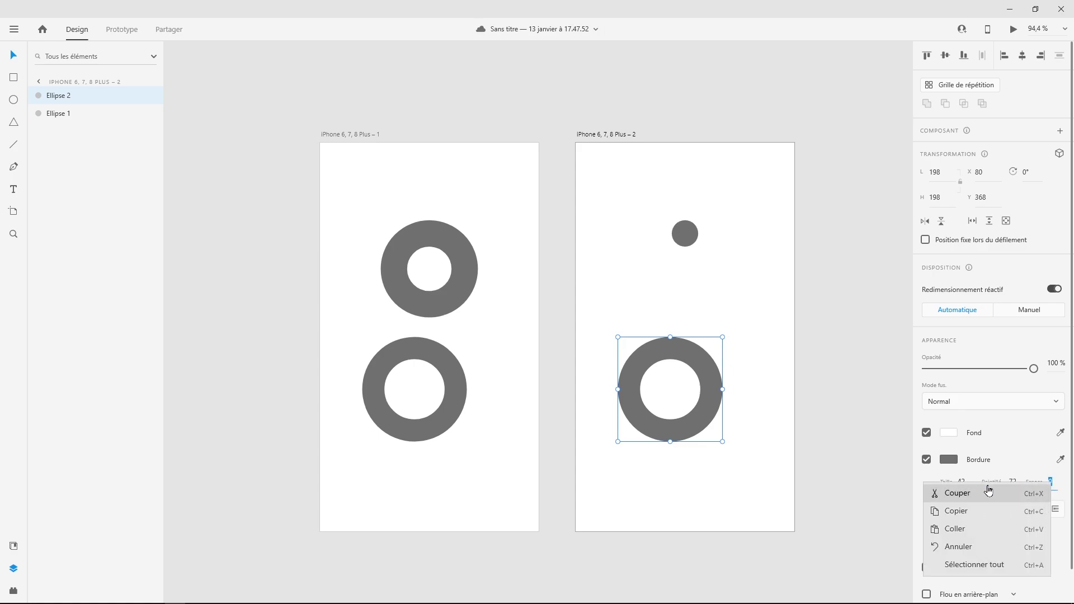
click(983, 526)
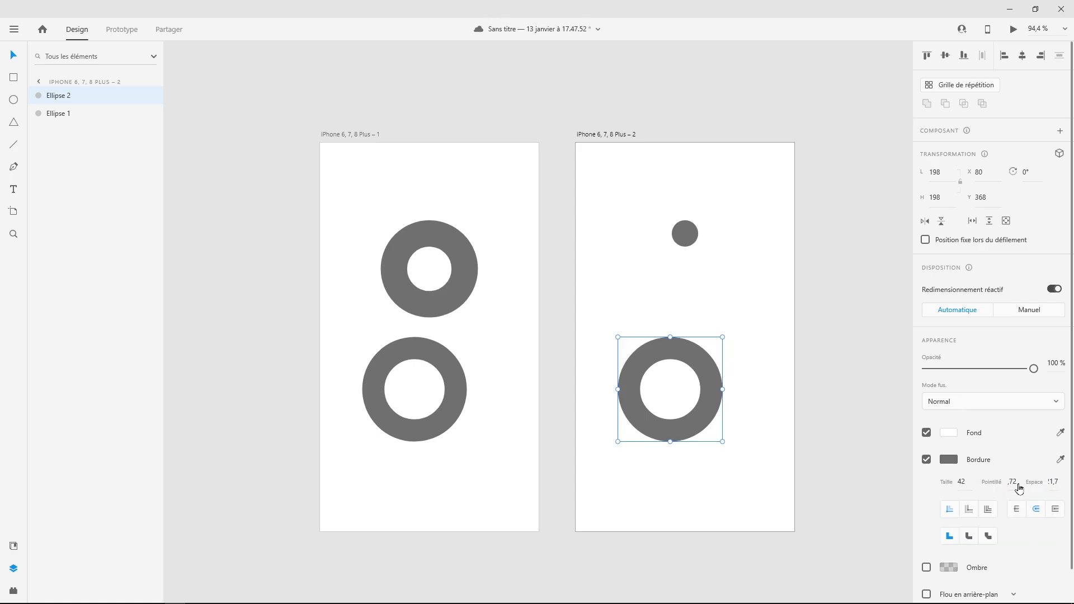
click(1013, 483)
text(0)
click(1052, 481)
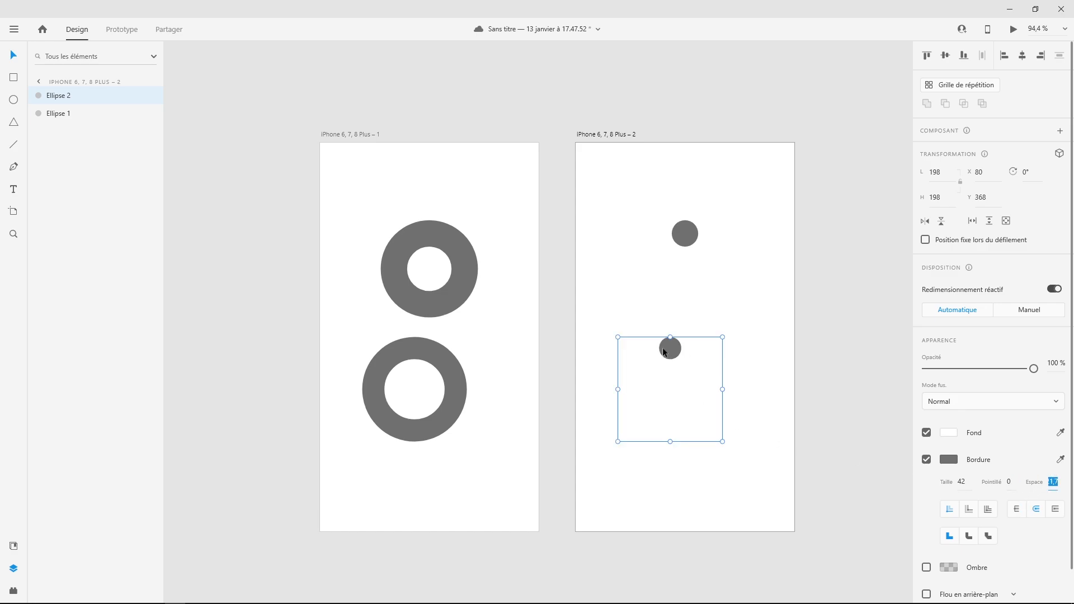
Preview the animation of both rings between the two artboards, and close the preview.
click(1013, 29)
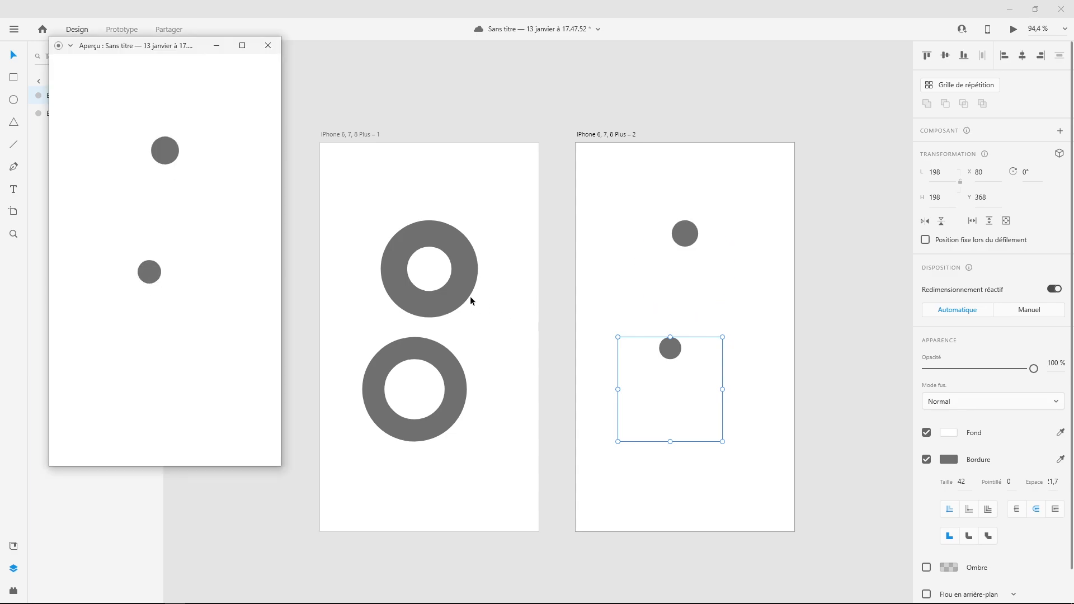
click(168, 163)
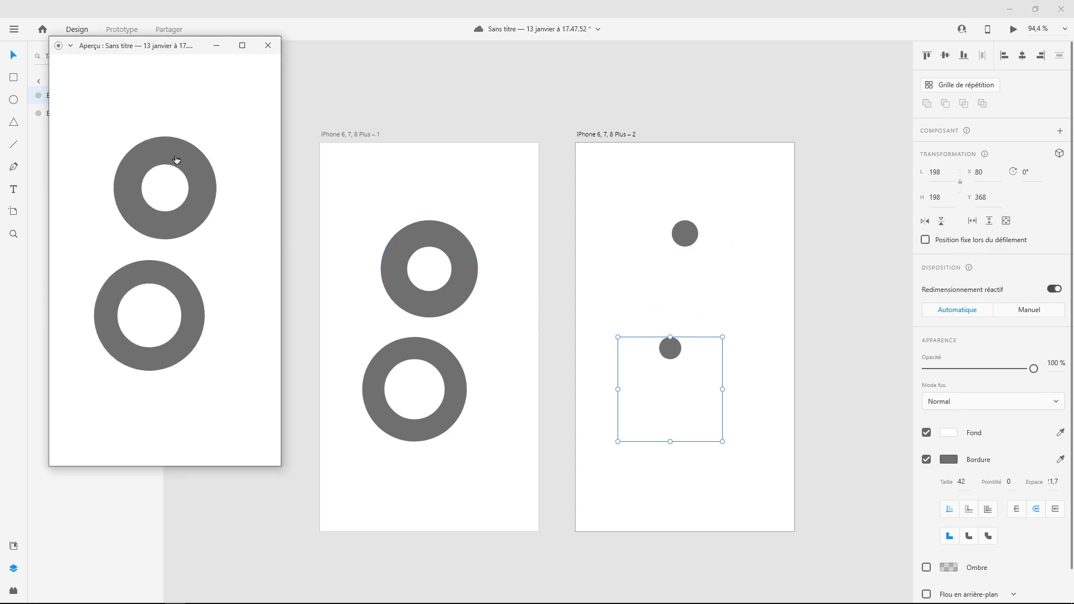
click(268, 46)
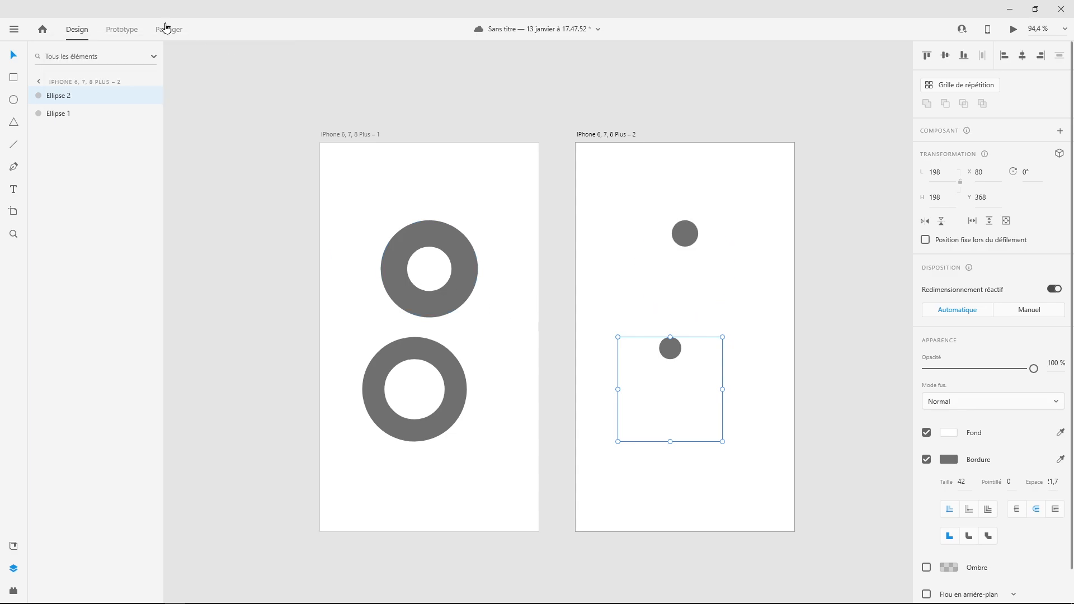
Examine the auto-animate interactions of the upper rings on both artboards in Prototype mode, and preview the transition again.
click(128, 34)
click(467, 270)
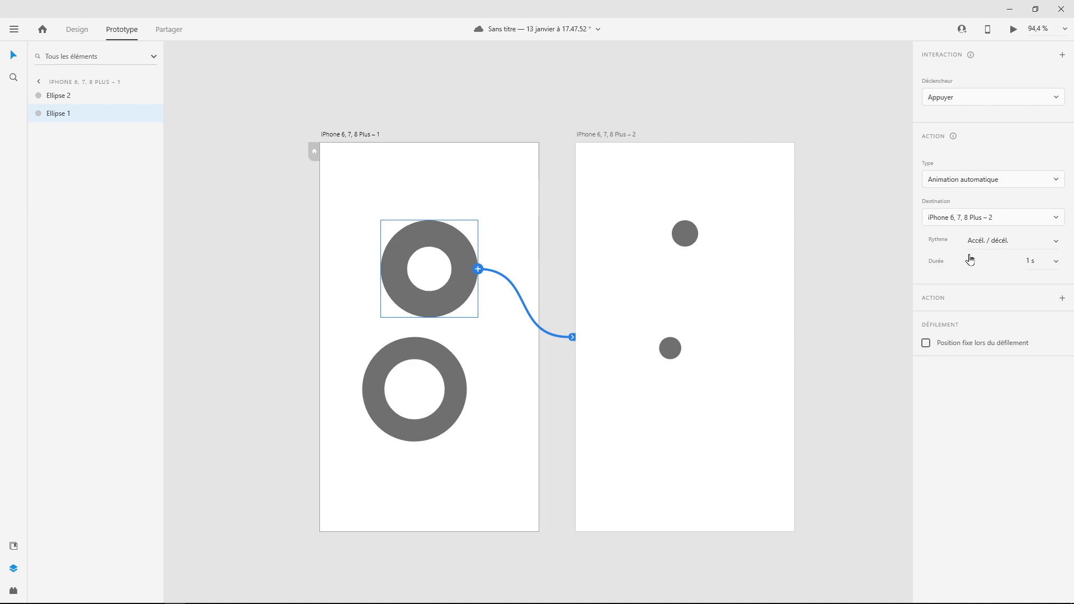
click(721, 296)
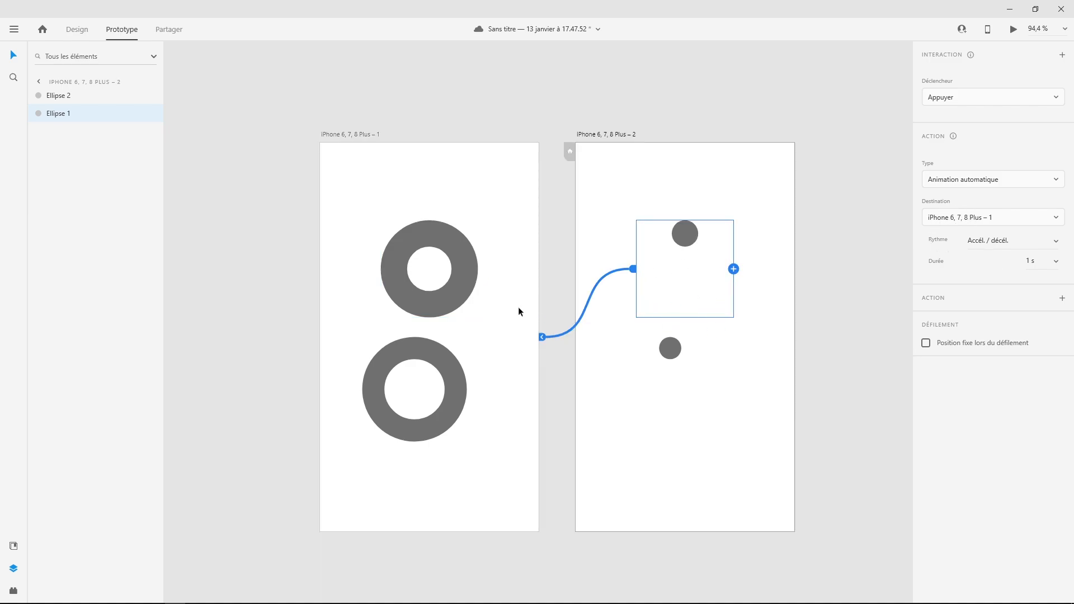
click(1012, 33)
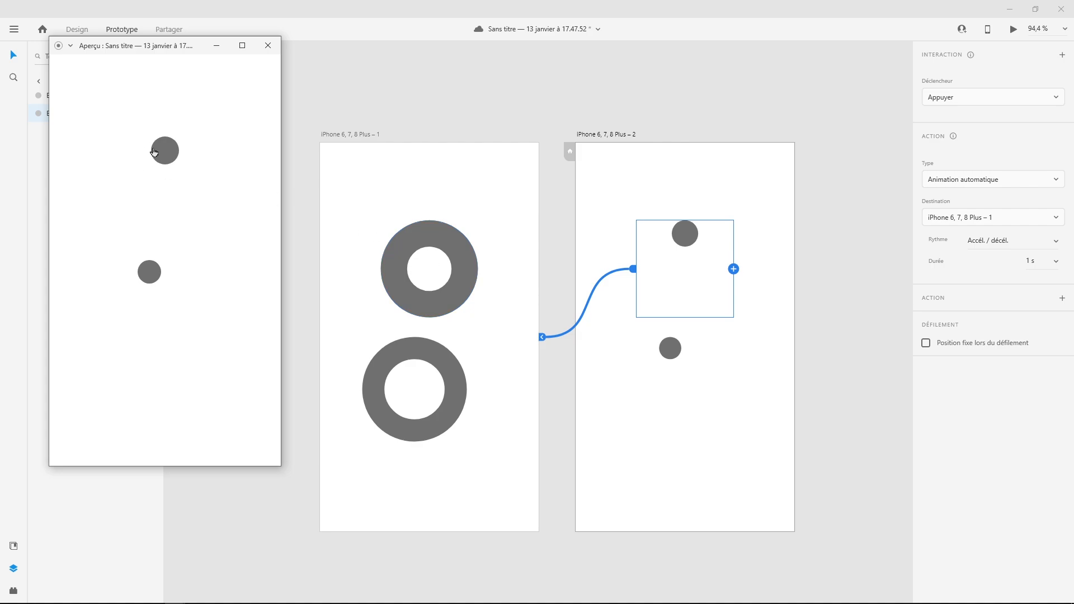
click(159, 152)
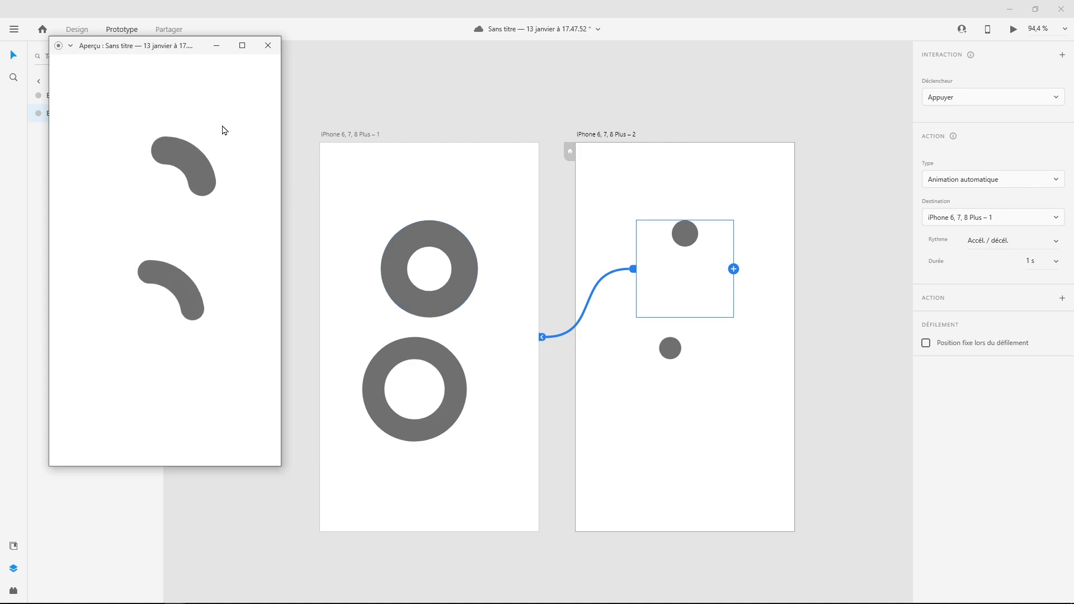
click(268, 45)
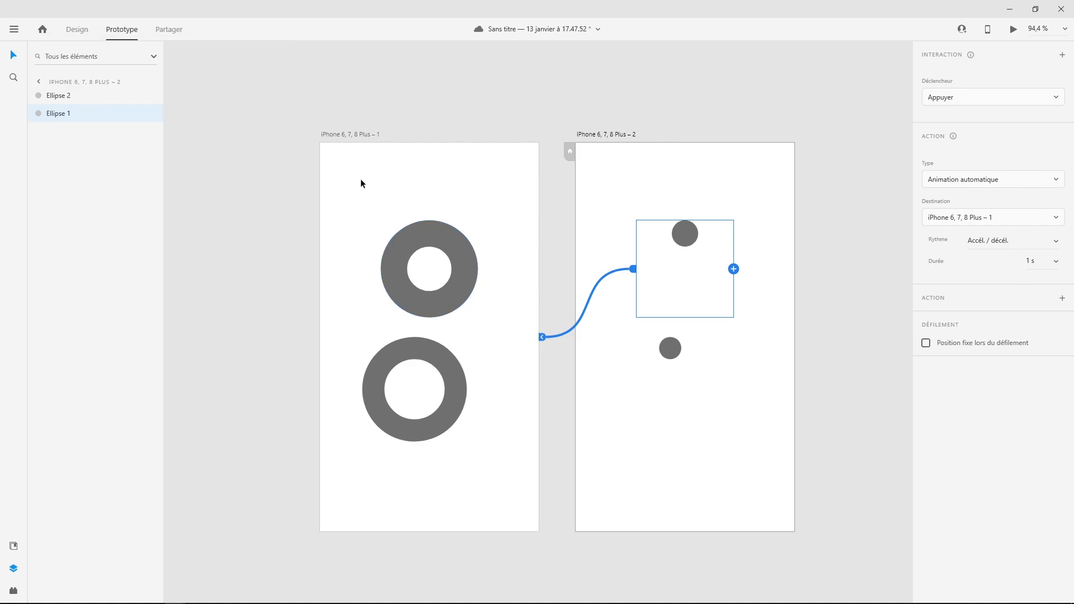
In Design mode, set the first artboard's lower ring border to dash 200 and gap 114, and preview the result.
click(448, 364)
click(77, 29)
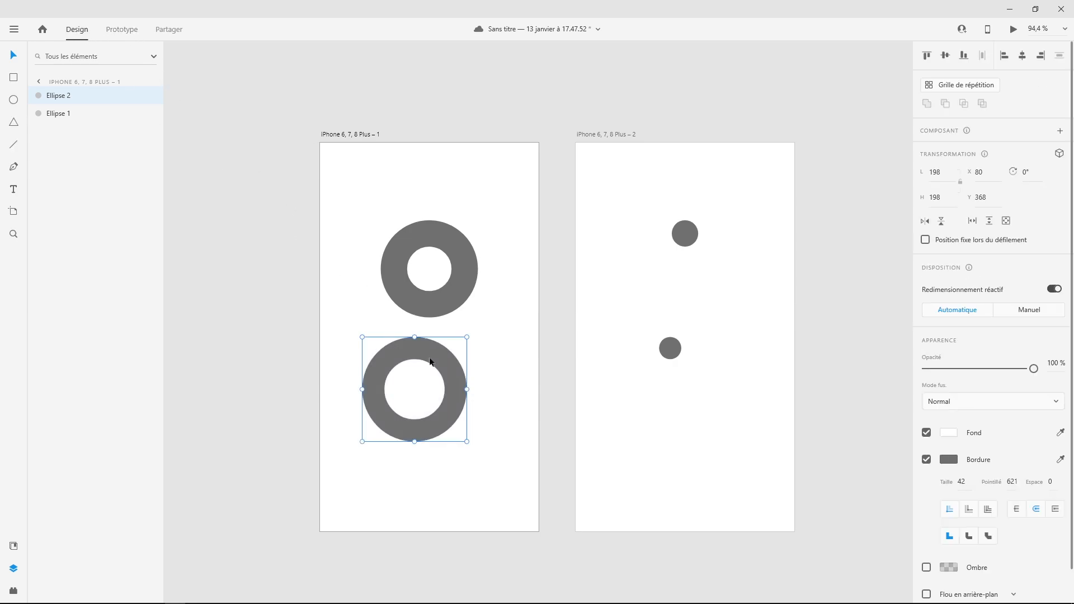
click(1011, 482)
click(1012, 477)
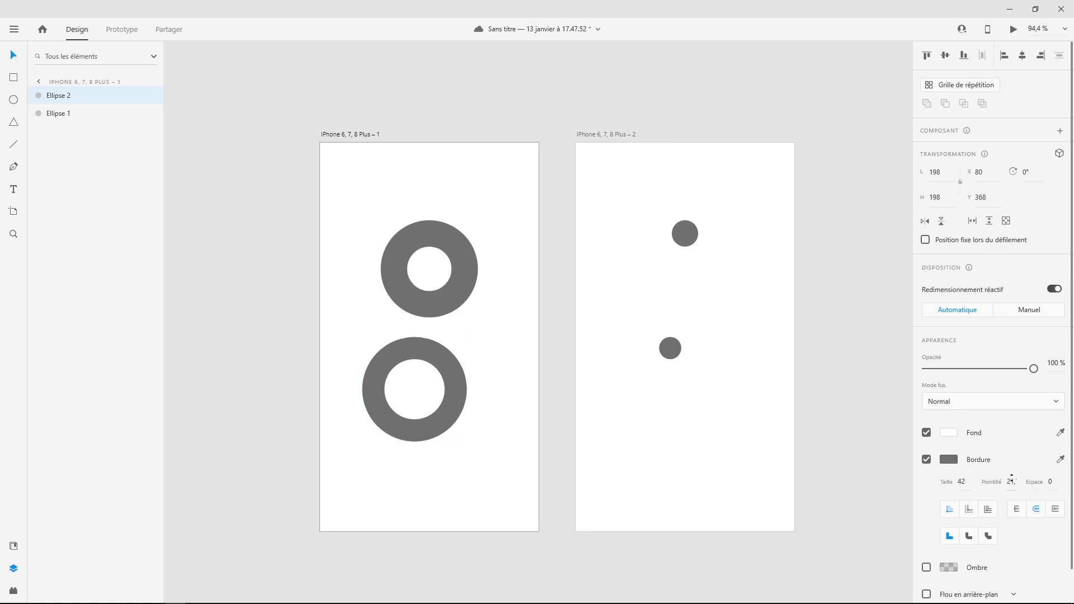
text(200)
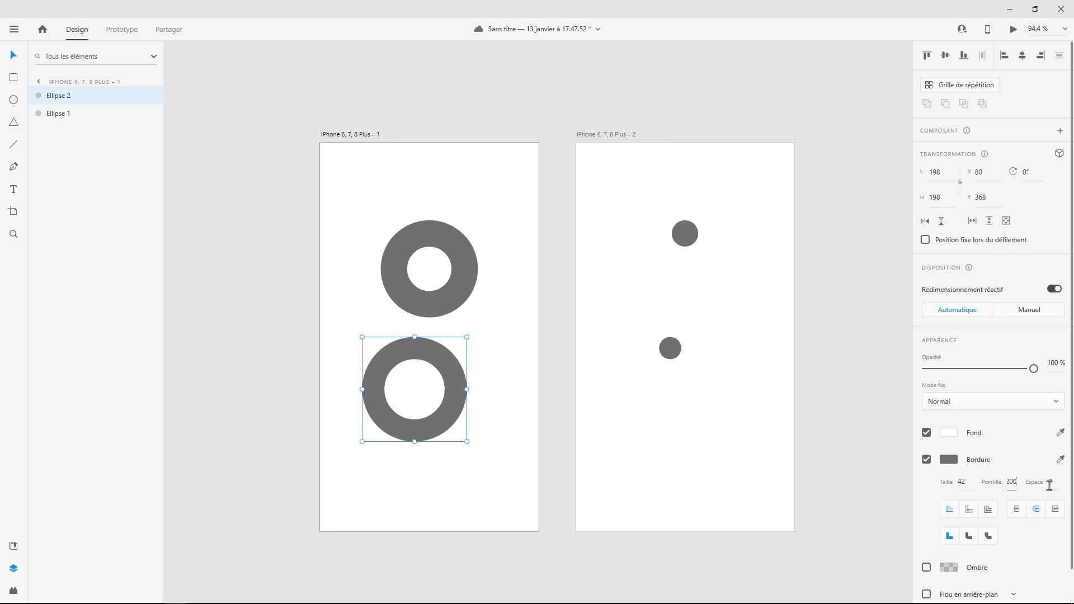
click(1049, 482)
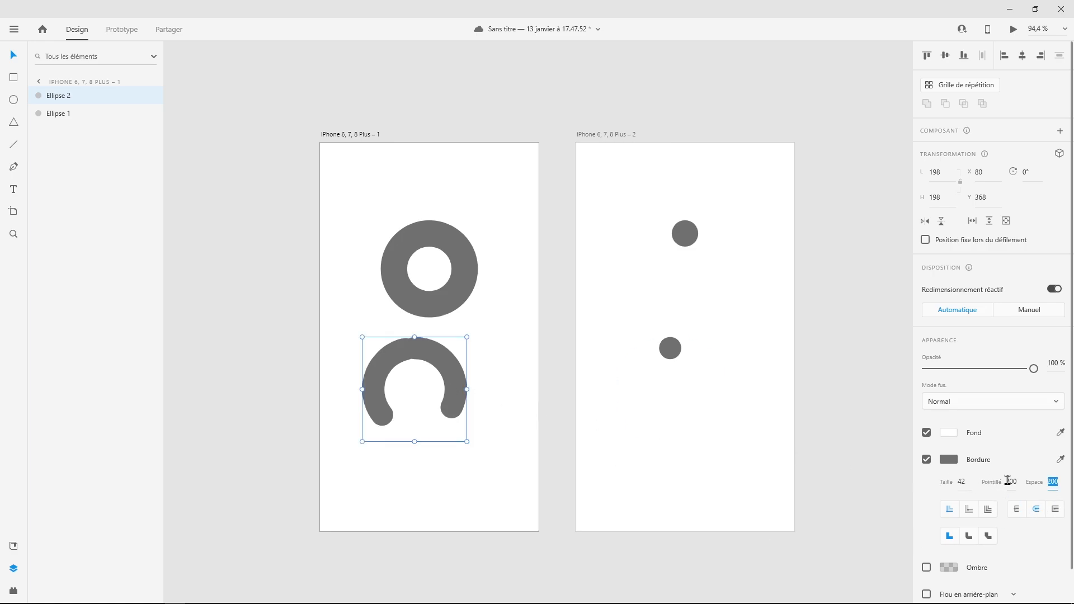
drag(1069, 508, 1068, 507)
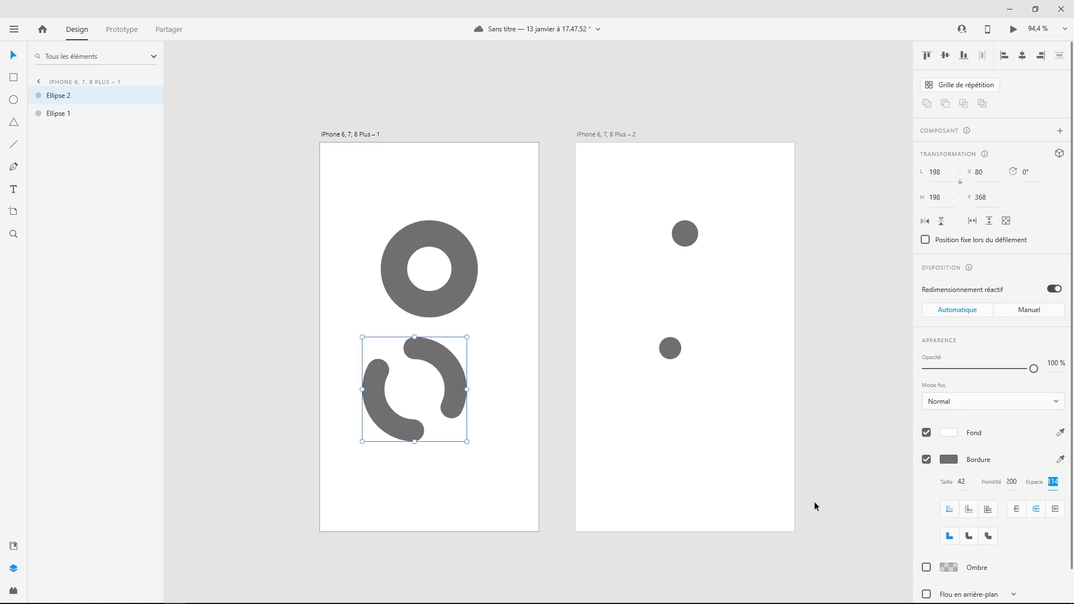
click(1014, 30)
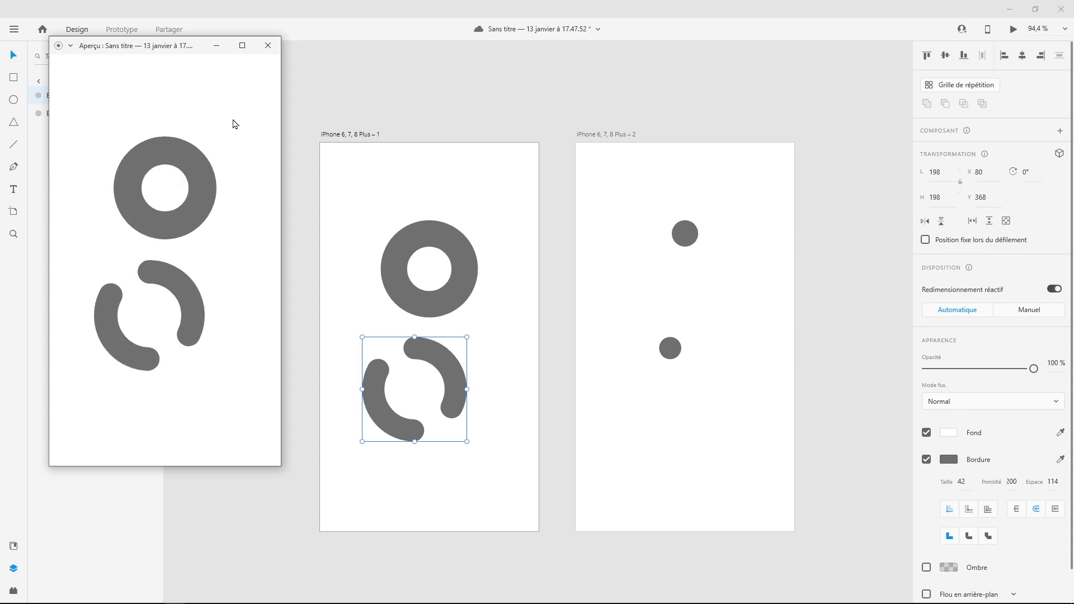
click(268, 46)
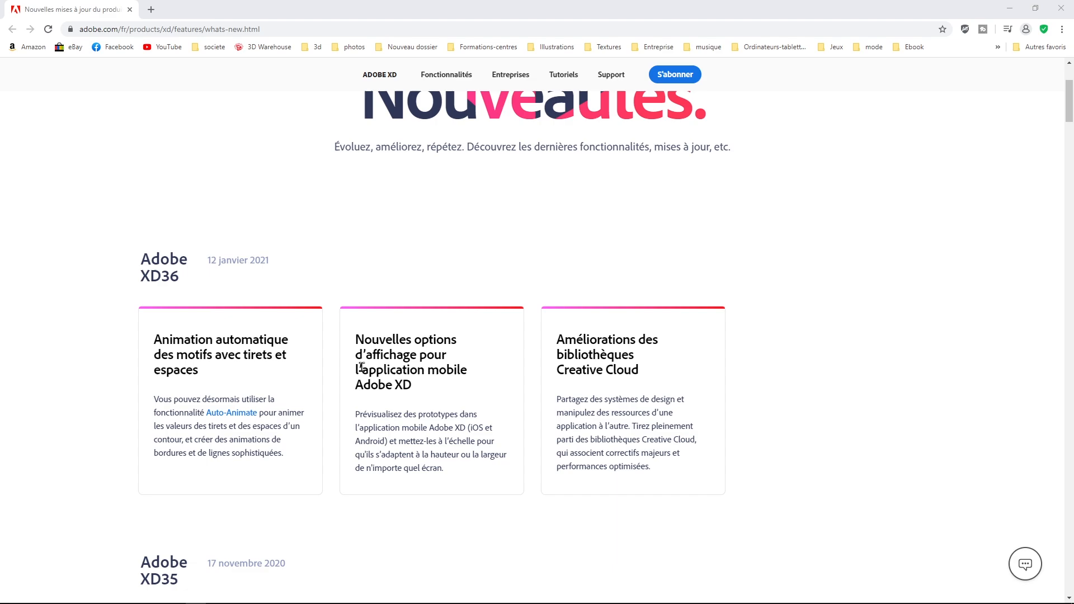
Examine the Adobe XD36 release notes on mobile display options and Creative Cloud library improvements on Adobe's What's New page in the browser.
drag(362, 369, 477, 385)
click(505, 371)
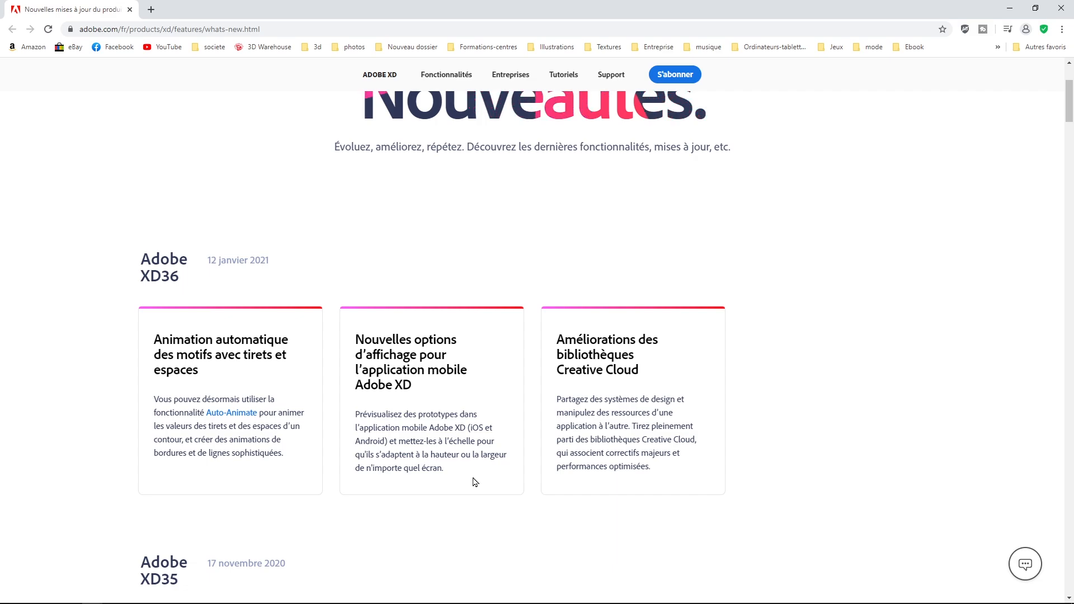
drag(556, 339, 659, 378)
click(660, 379)
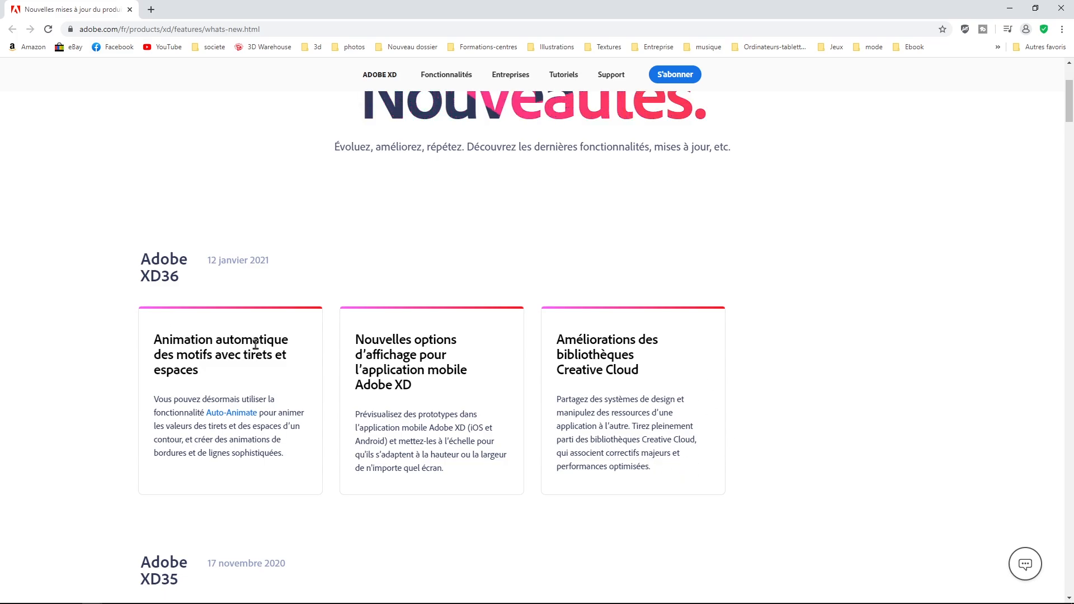
scroll(419, 335, up, 3)
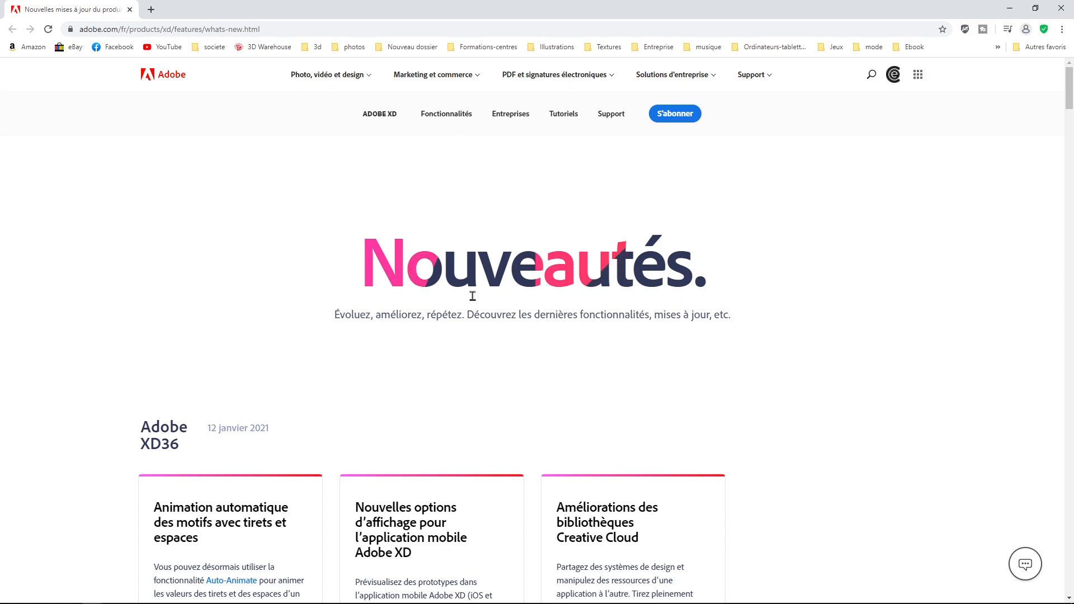